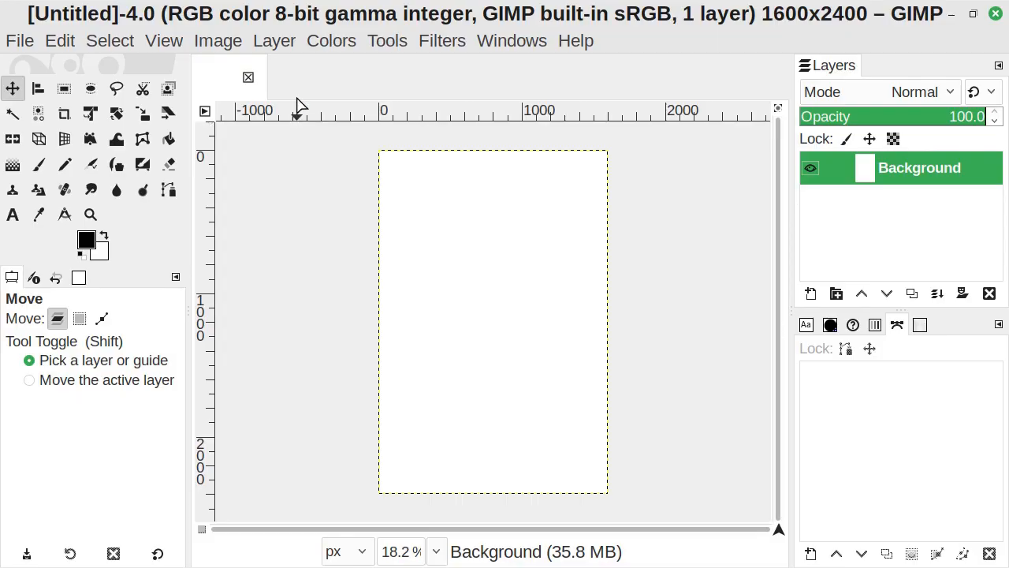
# Step: Create a new transparent 1600 x 2400 px layer named Pattern
pyautogui.click(275, 41)
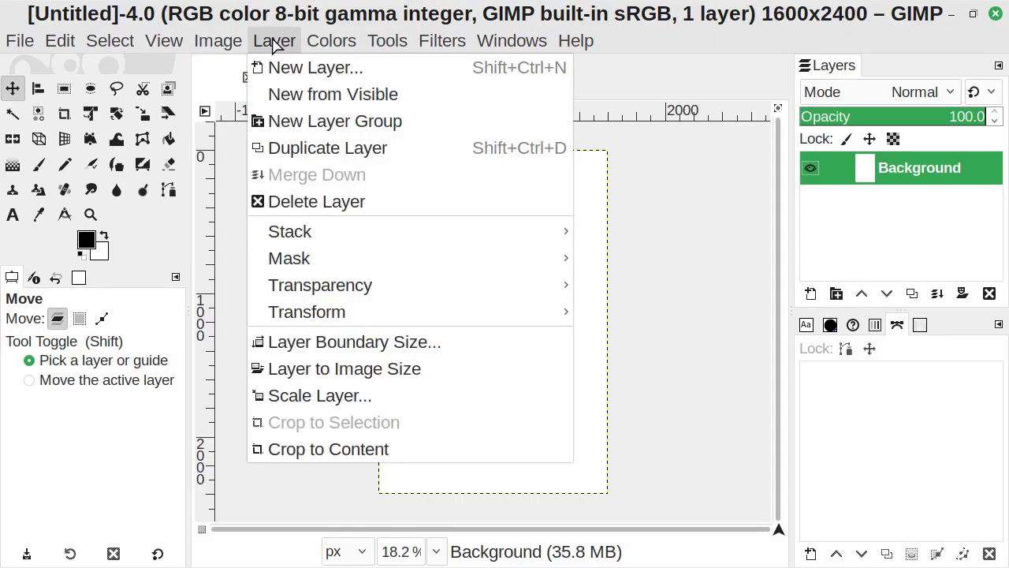
pyautogui.click(377, 74)
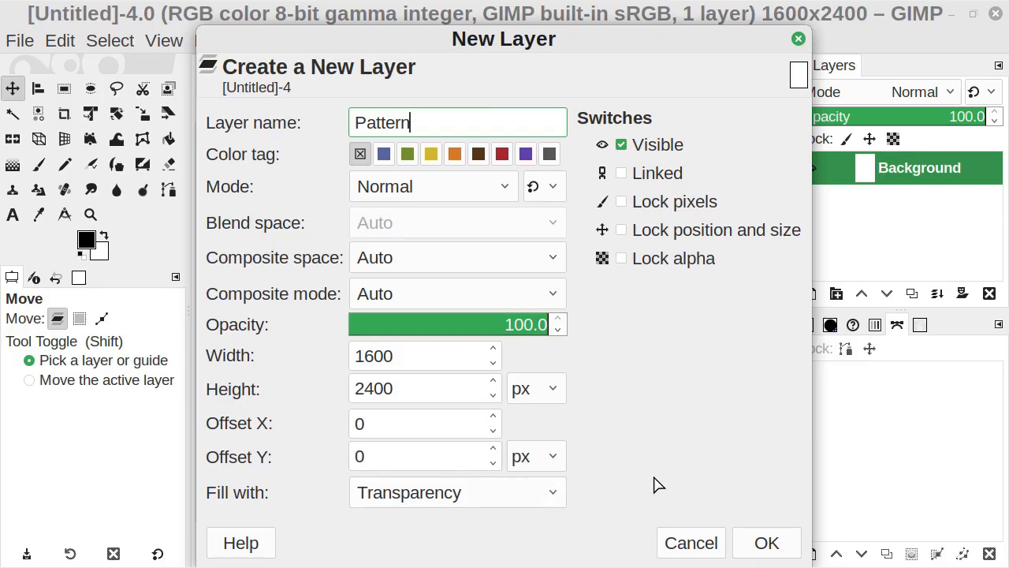
pyautogui.click(766, 544)
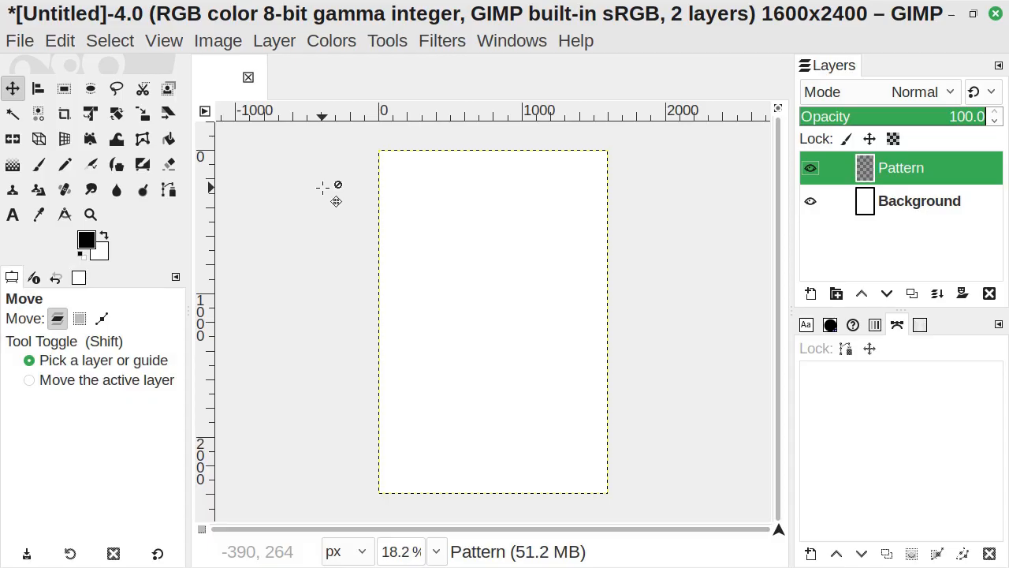
# Step: Fill the Pattern layer with the Marble #1 pattern using Bucket Fill
pyautogui.click(388, 46)
pyautogui.moveTo(443, 94)
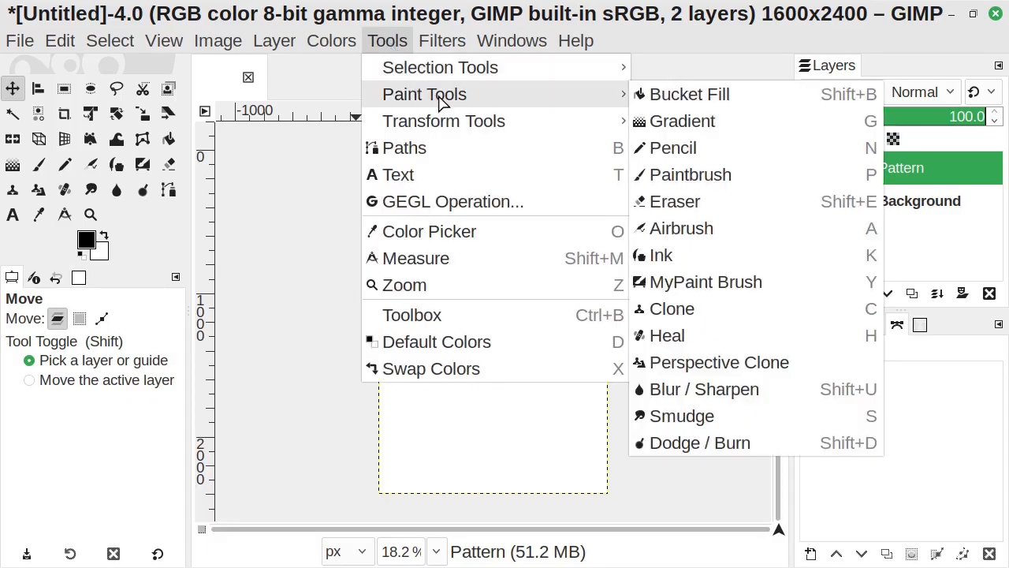
pyautogui.click(768, 103)
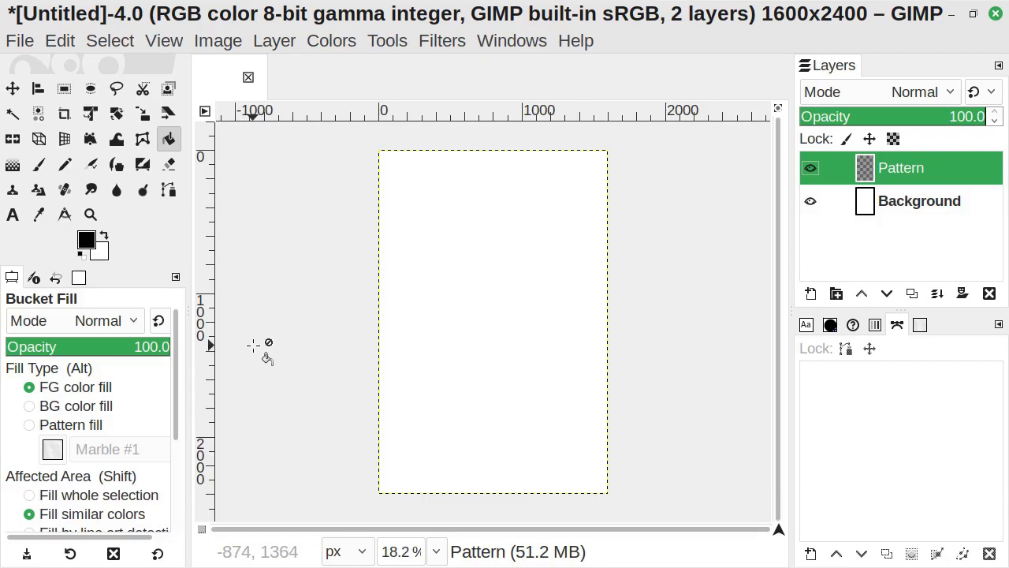
pyautogui.click(29, 426)
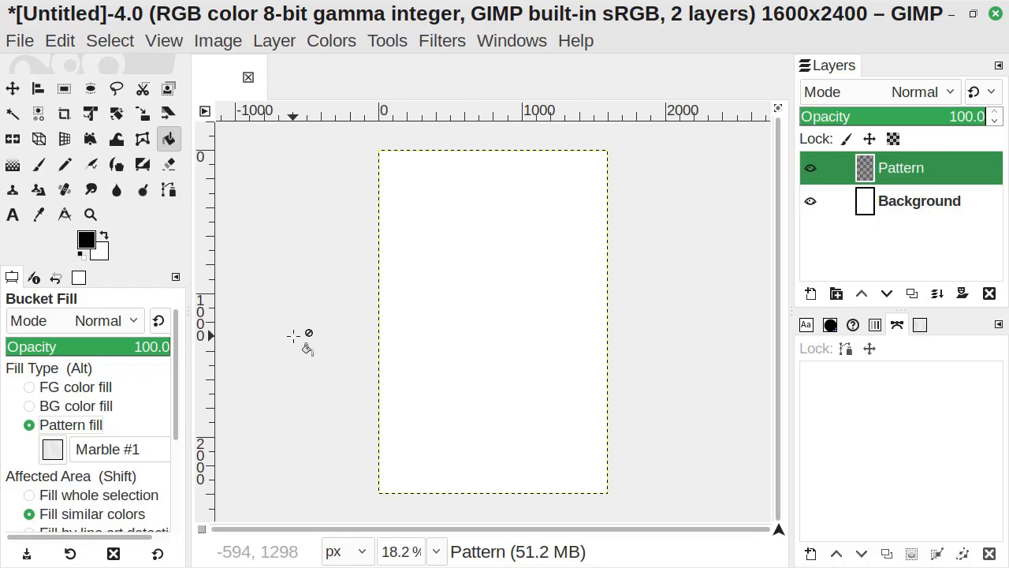
pyautogui.click(51, 449)
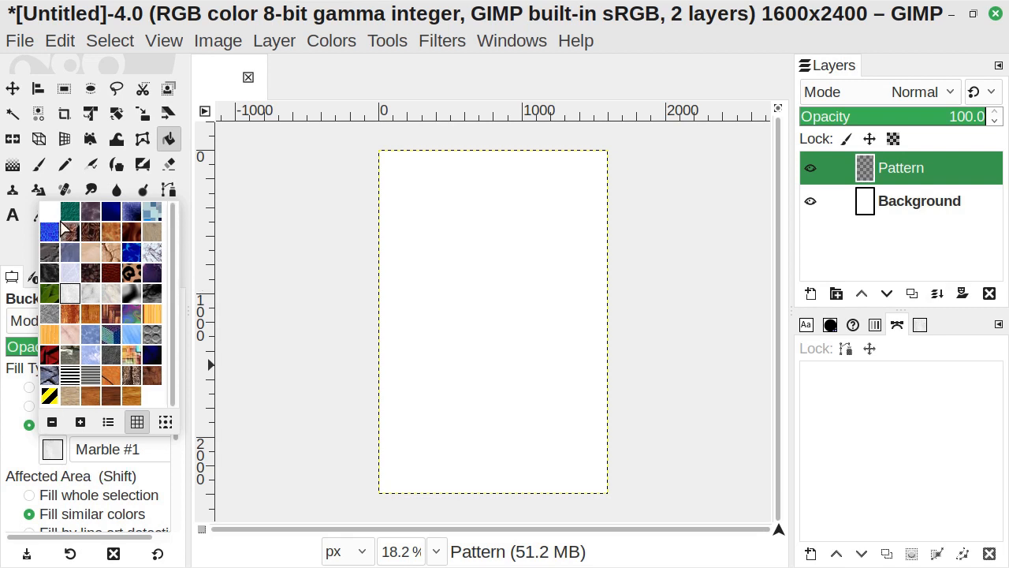
pyautogui.click(91, 296)
pyautogui.click(52, 449)
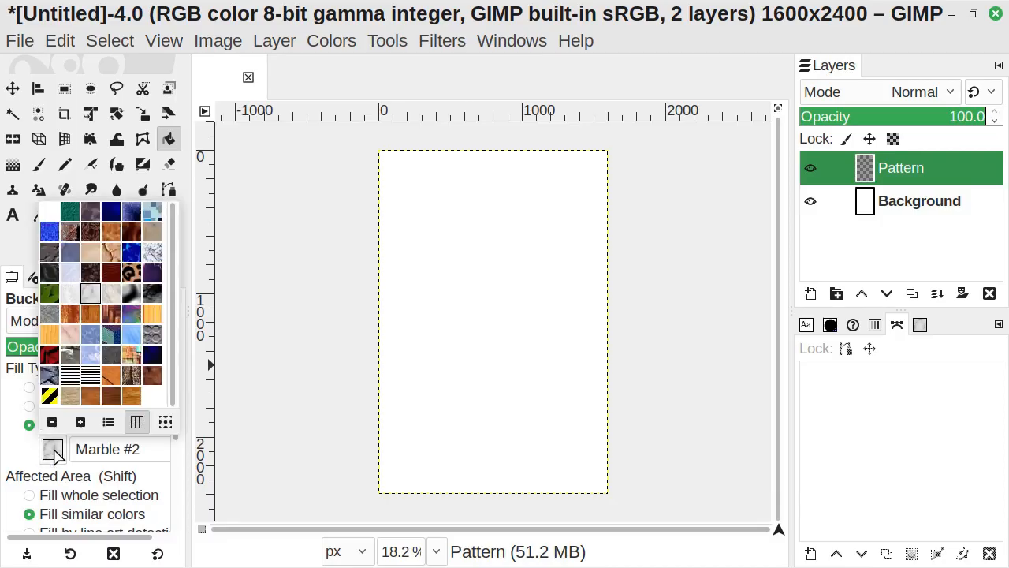
pyautogui.click(70, 294)
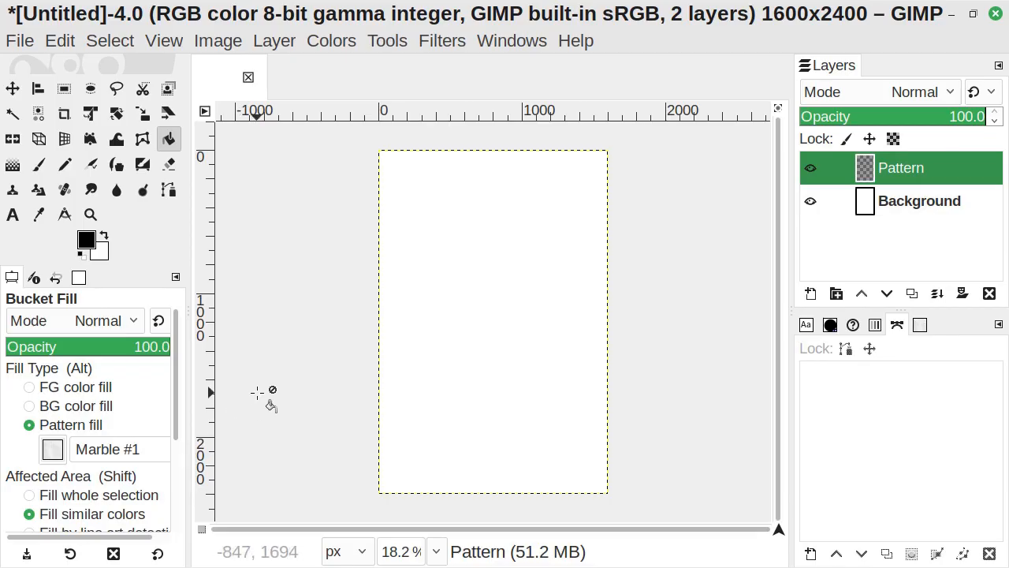
pyautogui.click(476, 254)
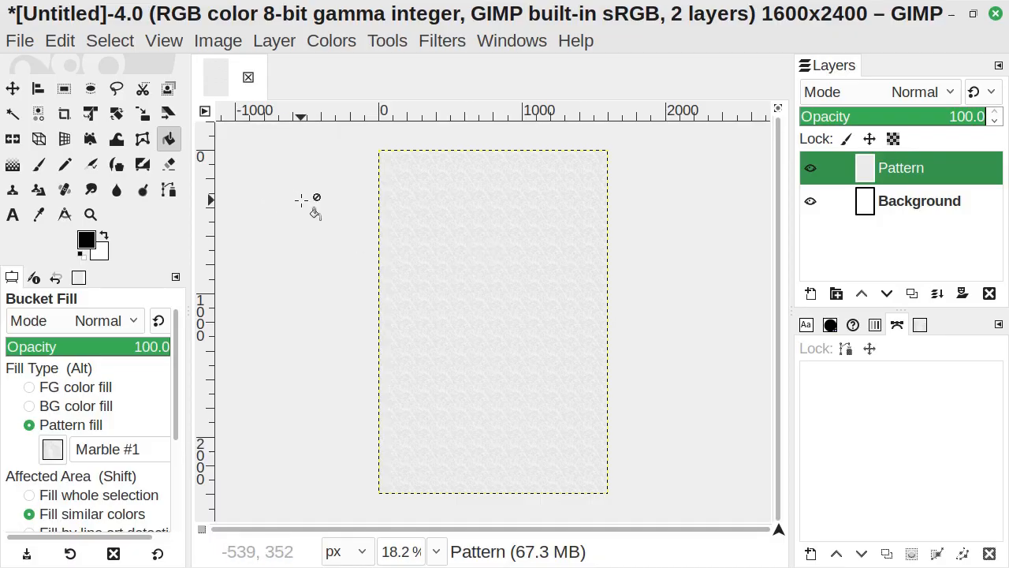
# Step: Try to recolor the marble pattern directly by bucket-filling it with foreground color ff424d
pyautogui.click(170, 41)
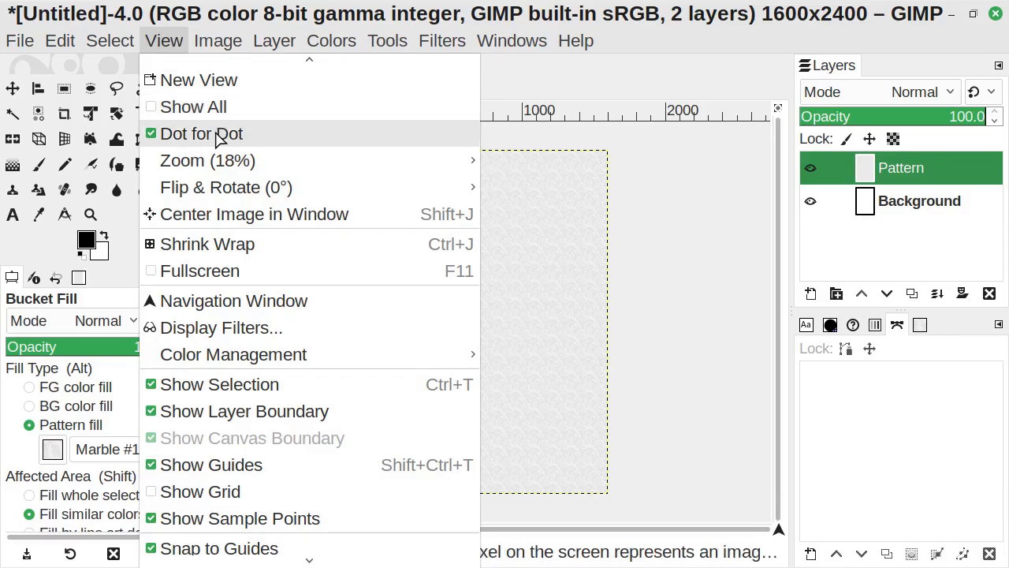
pyautogui.moveTo(216, 165)
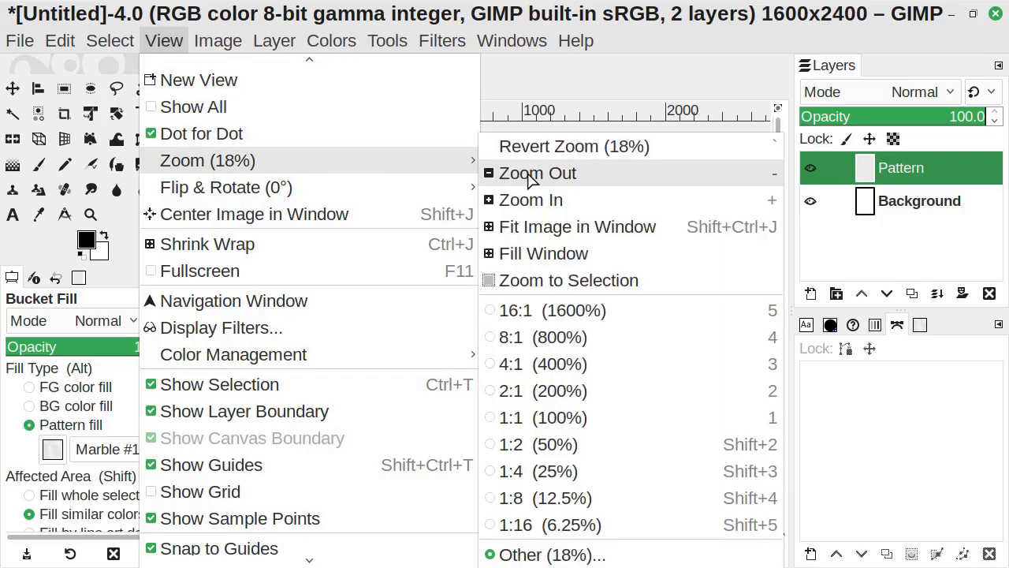
pyautogui.click(607, 419)
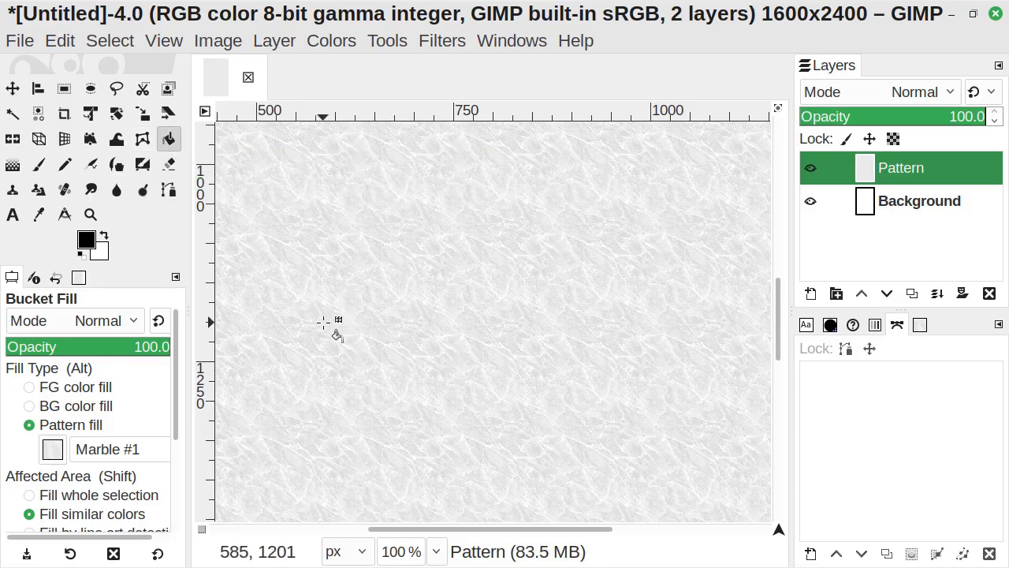
pyautogui.click(29, 388)
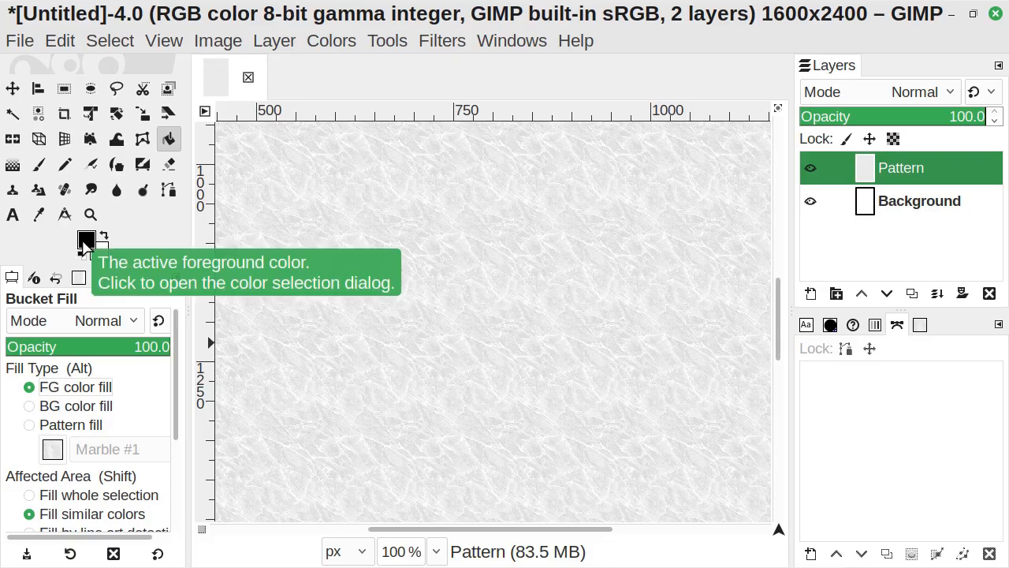
pyautogui.click(85, 241)
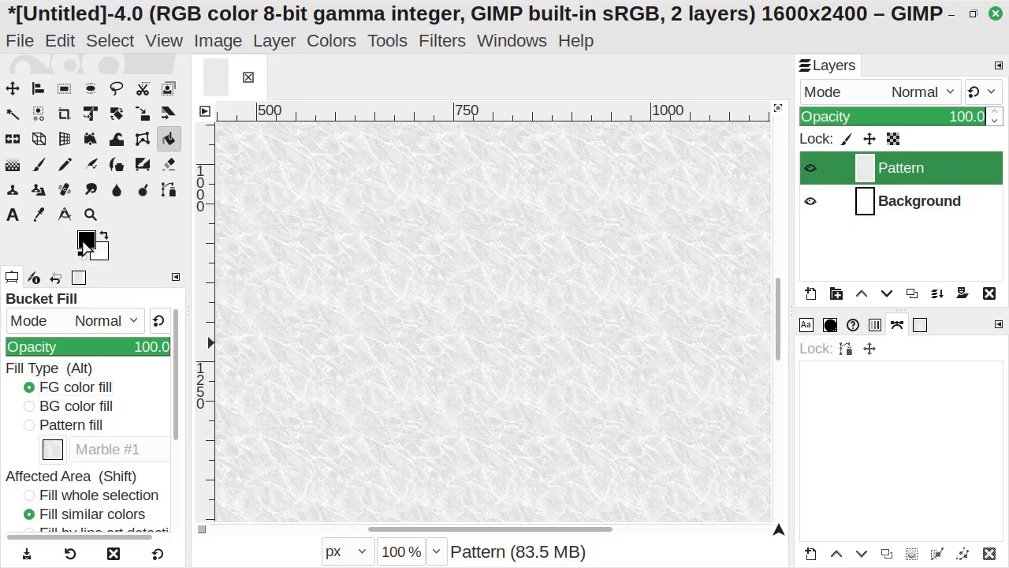
pyautogui.click(380, 307)
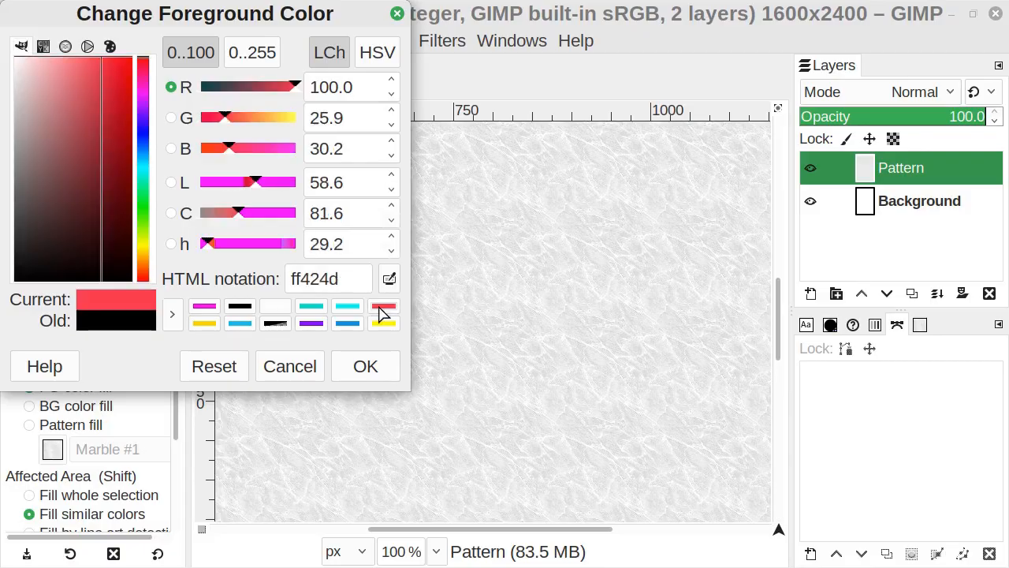
pyautogui.click(395, 363)
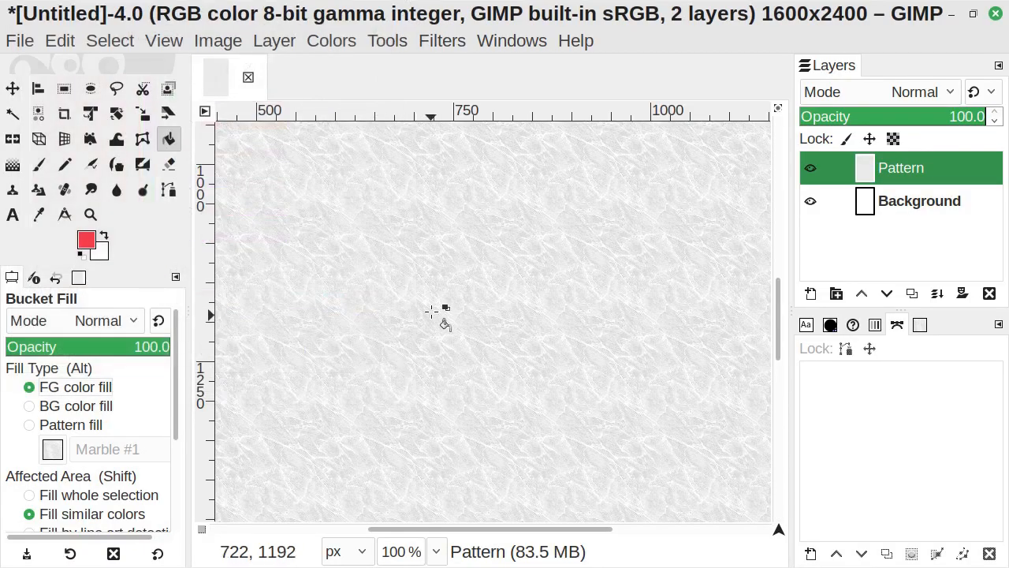
pyautogui.click(471, 210)
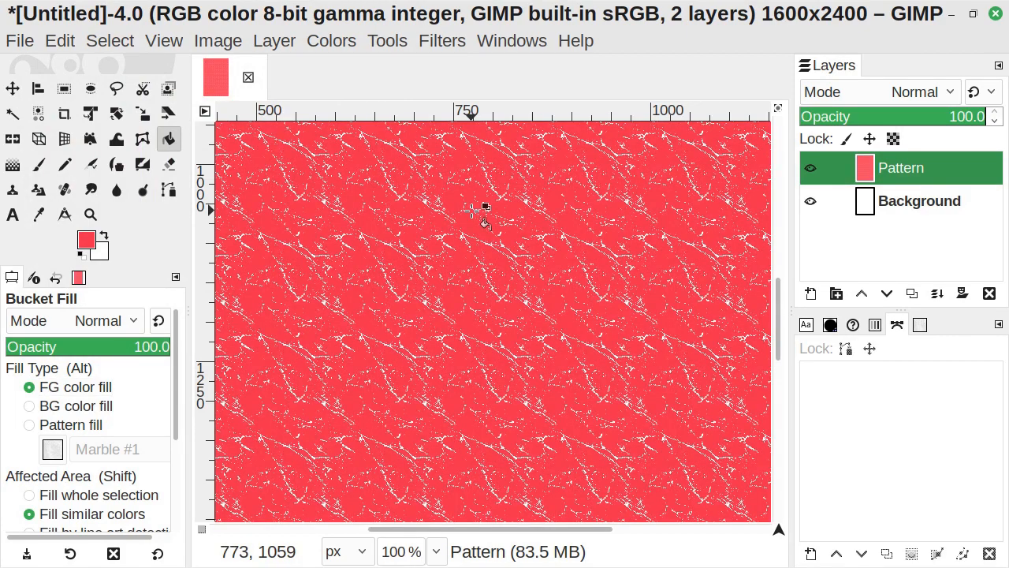
# Step: Undo the red bucket fills on the Pattern layer
pyautogui.hotkey('ctrl', 'z')
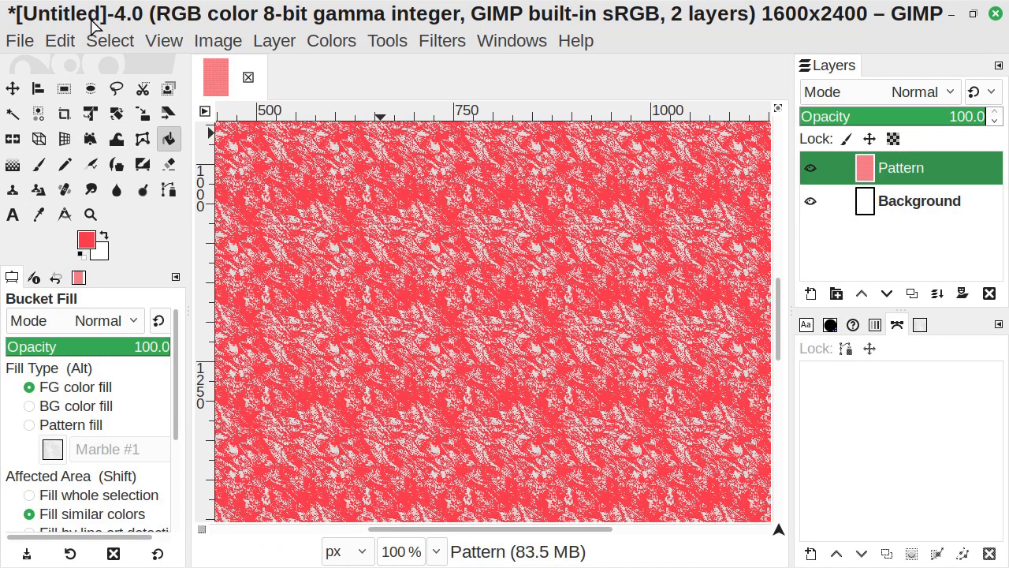
pyautogui.click(63, 41)
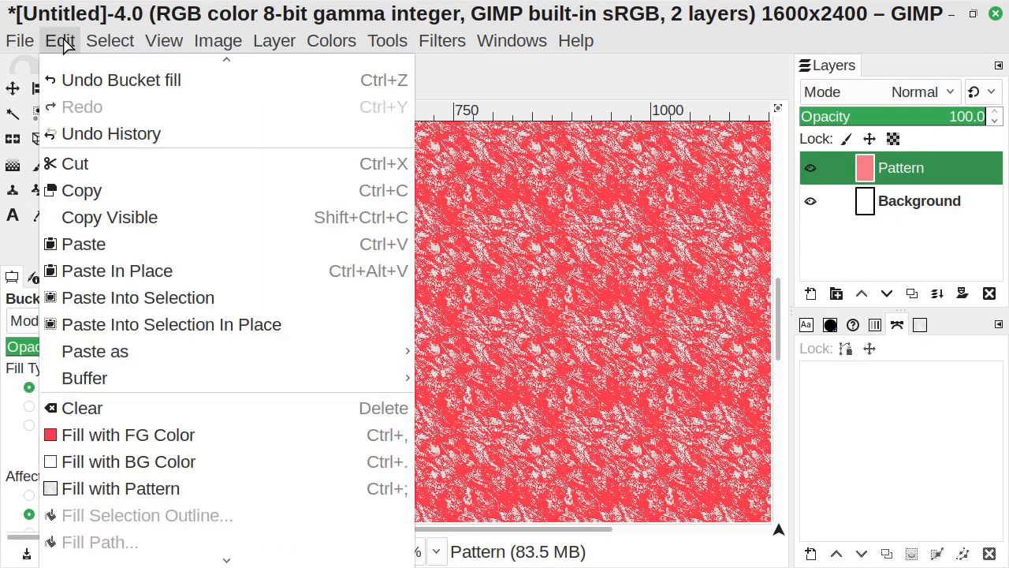
pyautogui.click(82, 82)
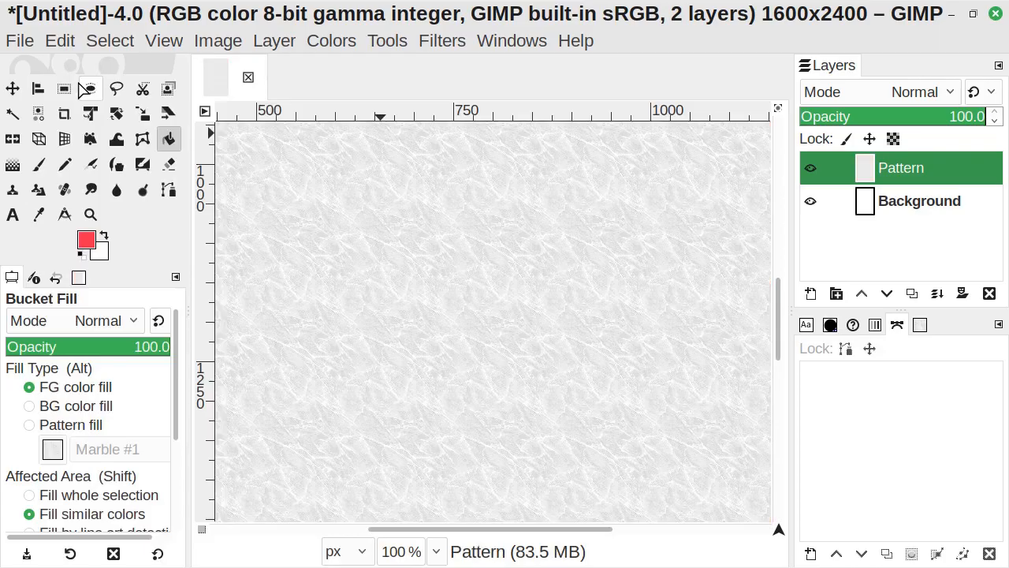
# Step: Try and undo another red fill on the marble pattern, and reset the colors to default black and white
pyautogui.click(345, 276)
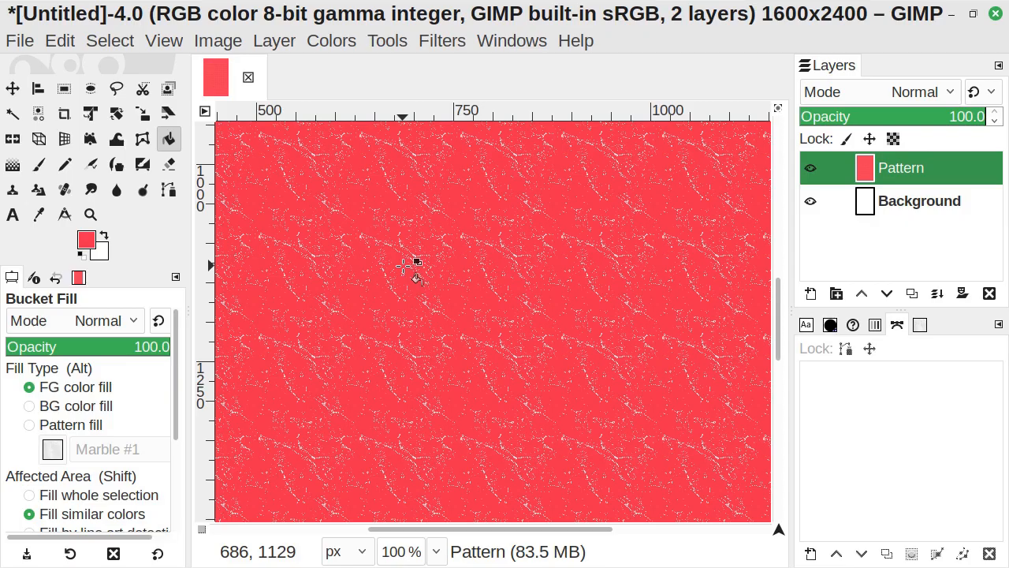
pyautogui.click(63, 41)
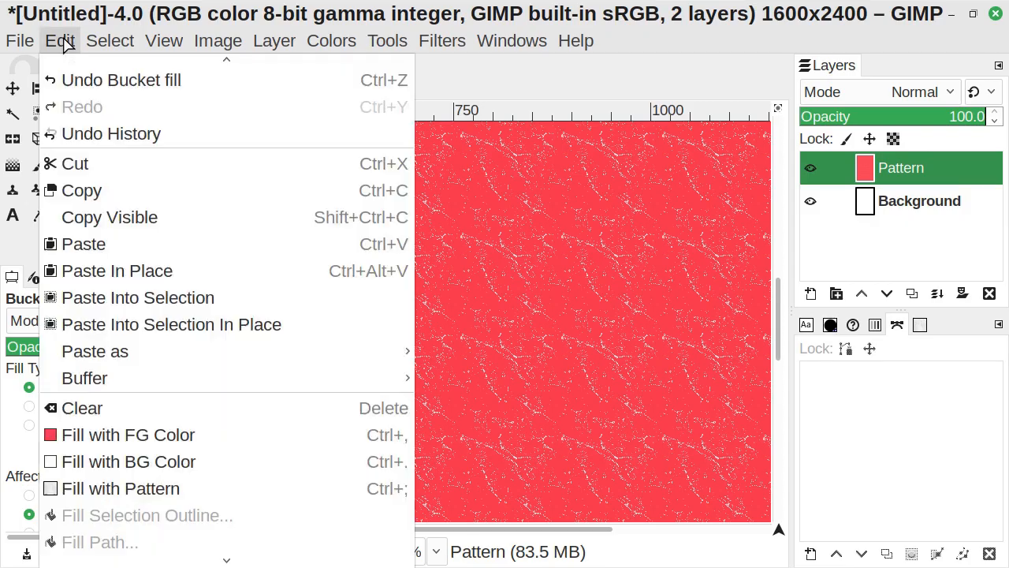
pyautogui.click(92, 82)
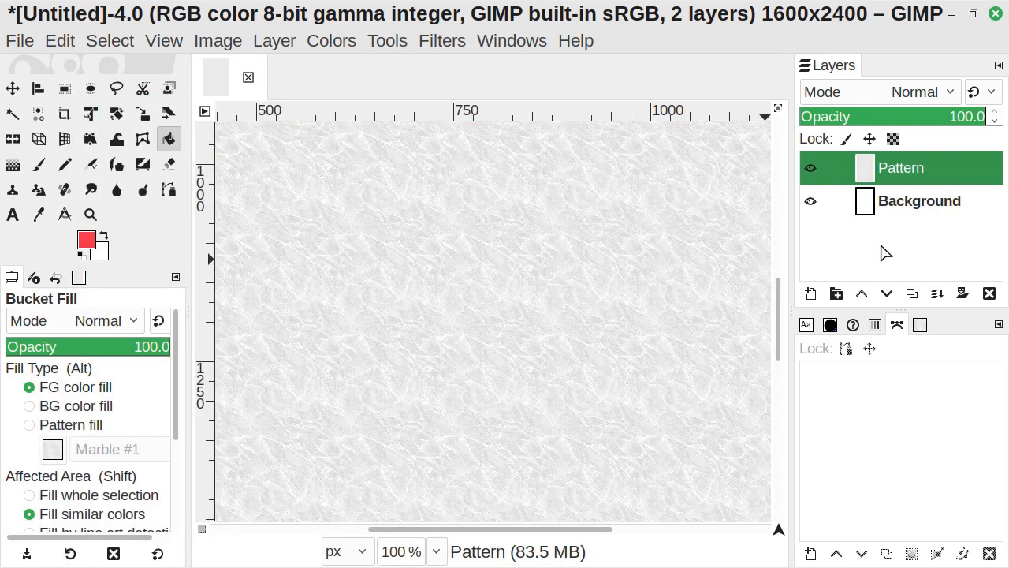
pyautogui.click(81, 254)
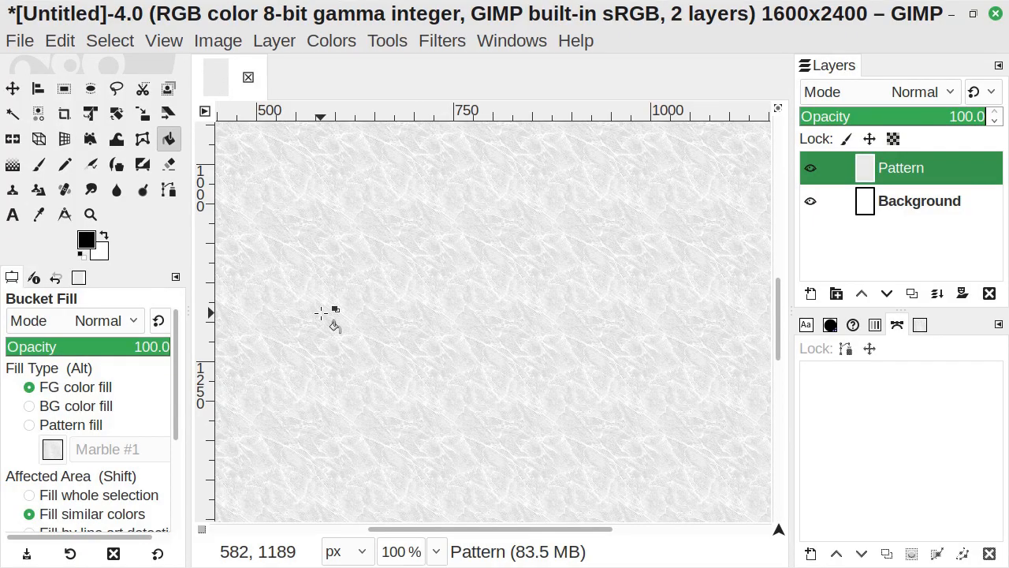
# Step: Create a new transparent layer named Color above the Pattern layer
pyautogui.click(280, 43)
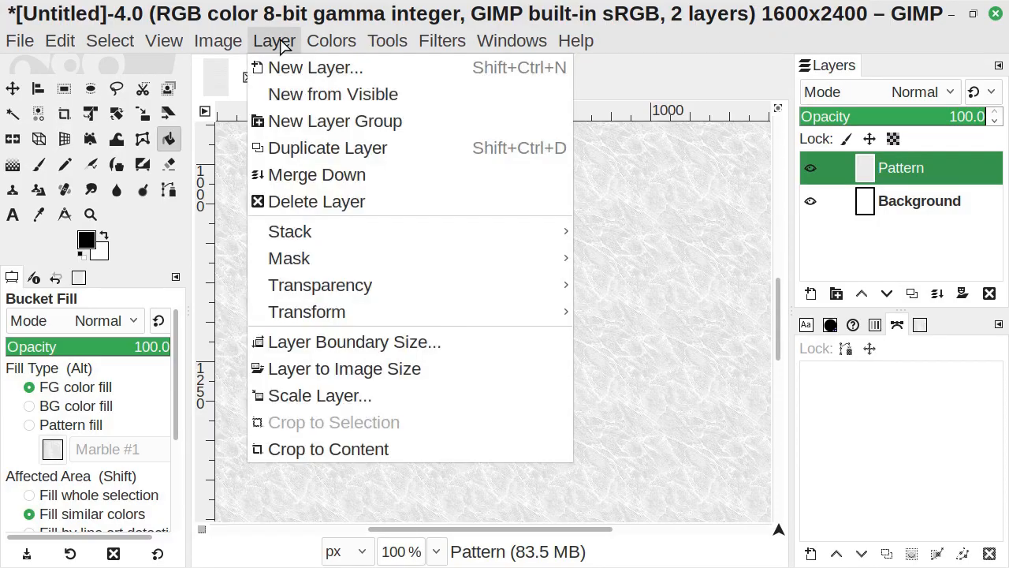
pyautogui.click(318, 71)
pyautogui.write('Color')
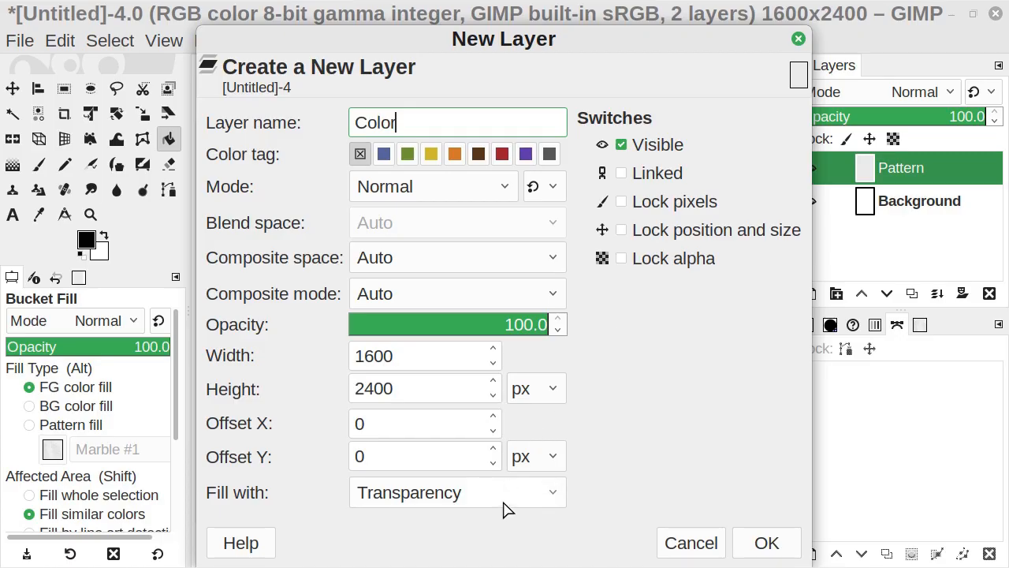
pyautogui.click(767, 543)
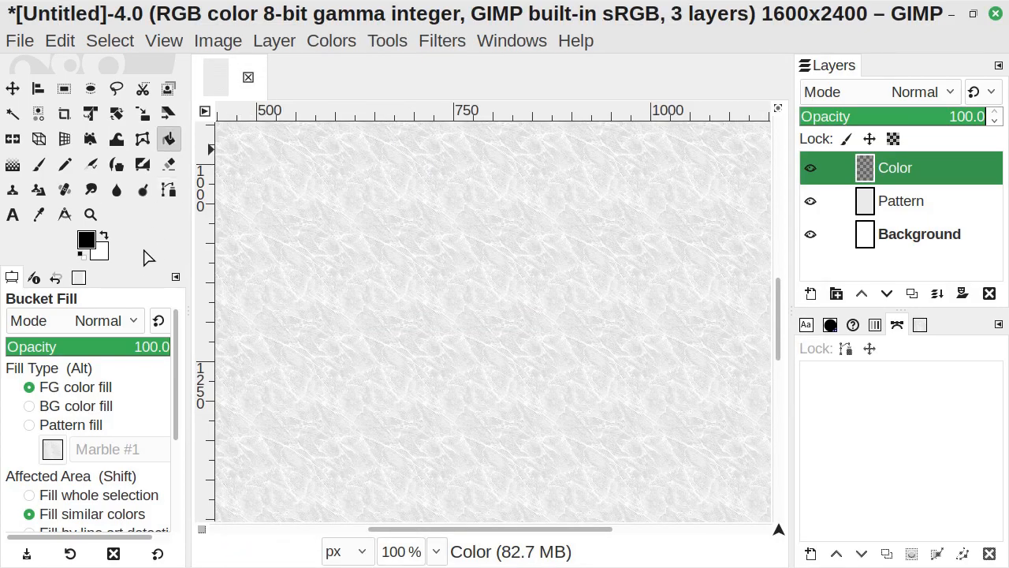
# Step: Set the foreground color to ff424d and bucket-fill the whole Color layer with it
pyautogui.click(86, 240)
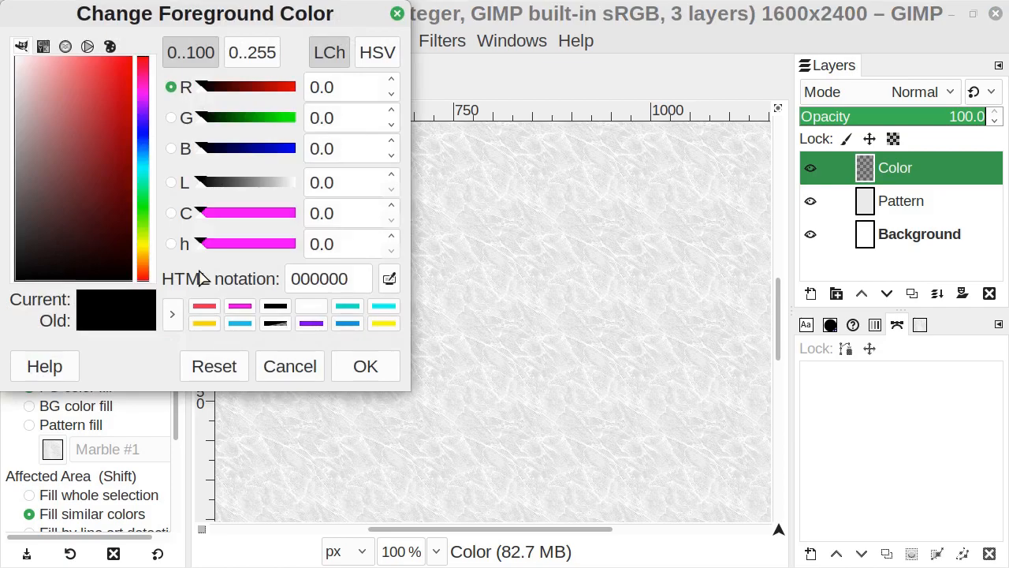
pyautogui.click(207, 307)
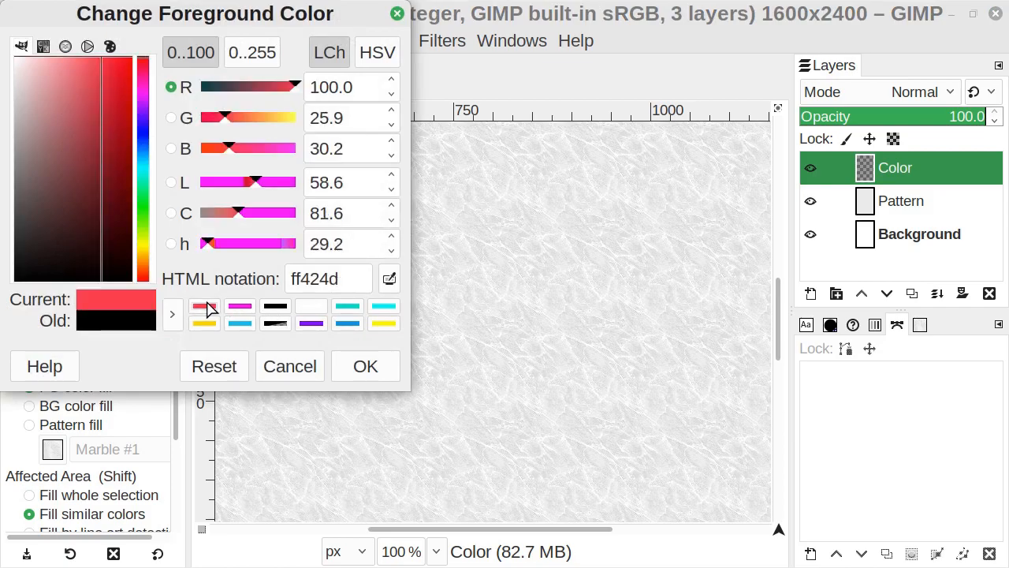
pyautogui.click(368, 372)
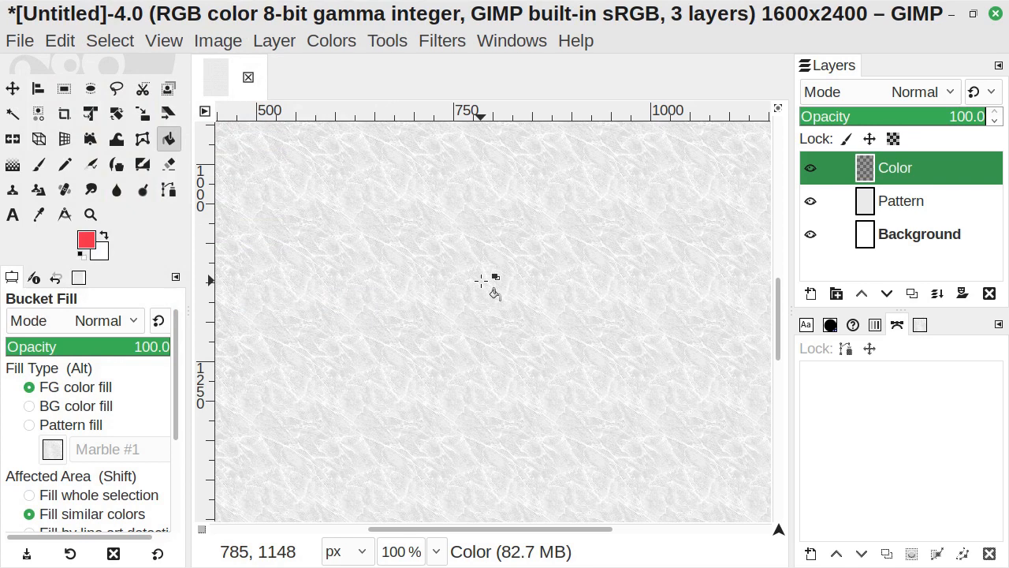
pyautogui.click(481, 281)
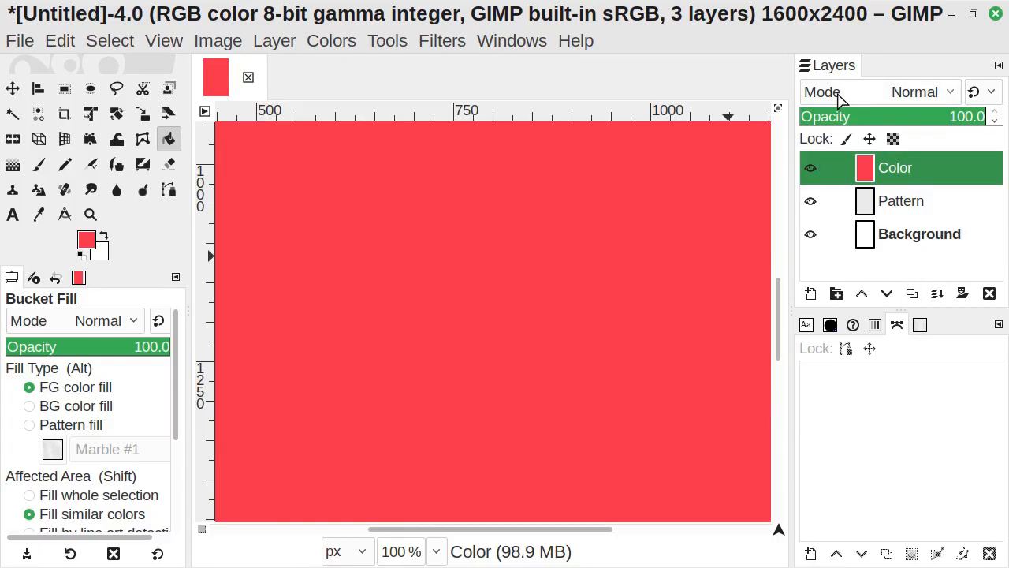
# Step: Set the Color layer's blend mode to Multiply
pyautogui.click(952, 93)
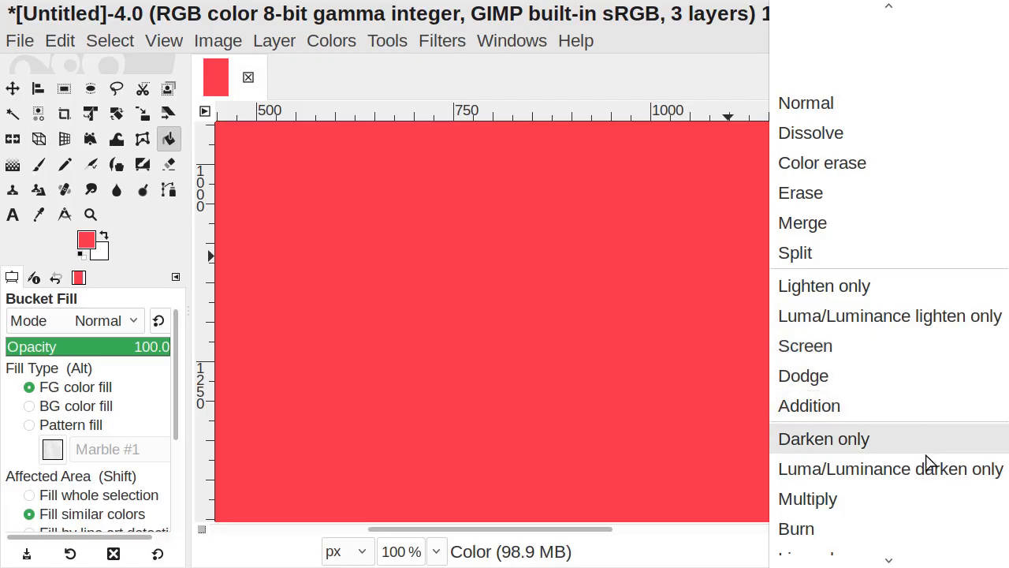
pyautogui.click(929, 496)
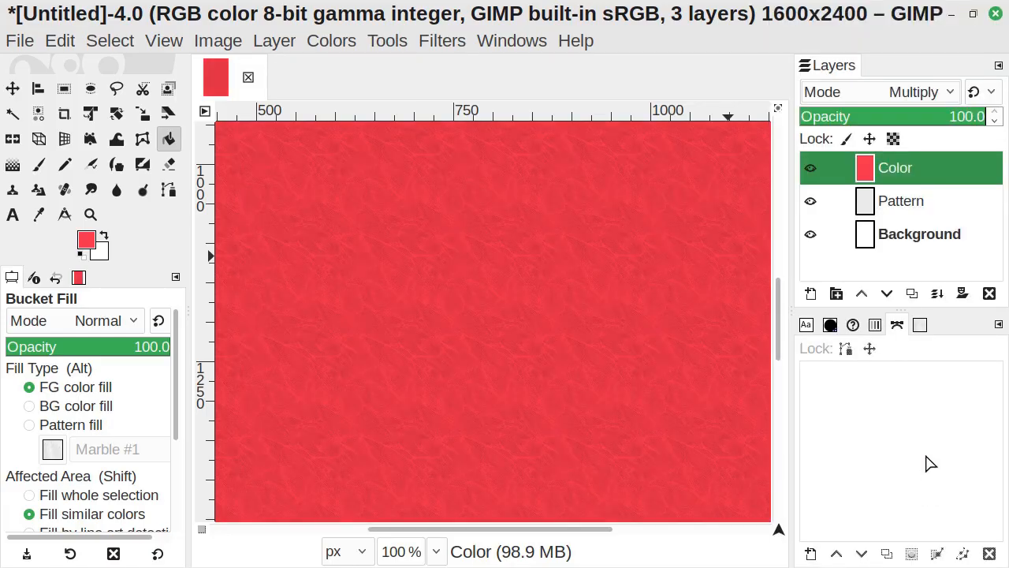
# Step: Try the Burn, Overlay and Hard light blend modes on the Color layer, settling on Burn with the opacity lowered to 51.4
pyautogui.click(915, 92)
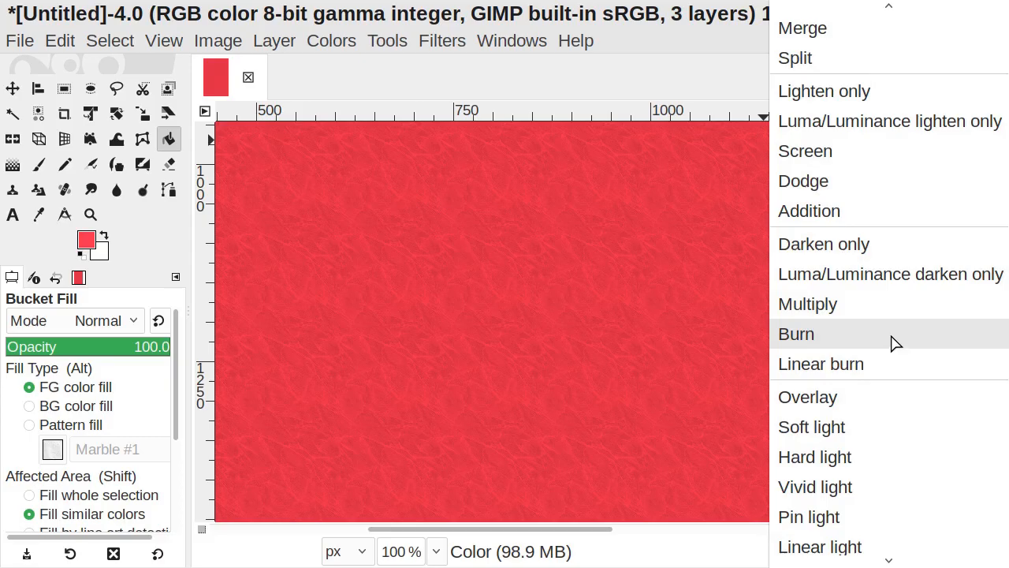
pyautogui.click(895, 342)
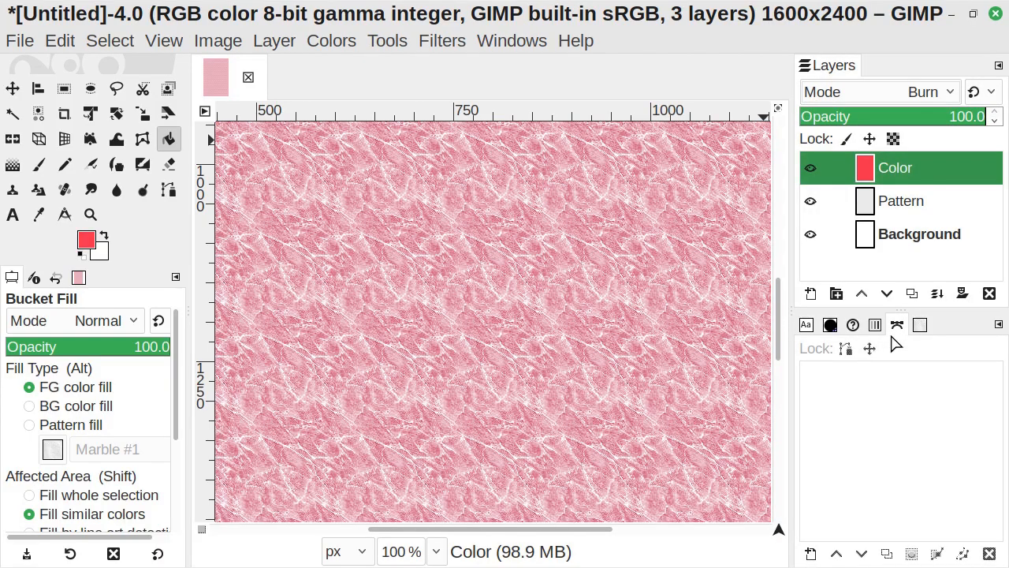
pyautogui.click(918, 92)
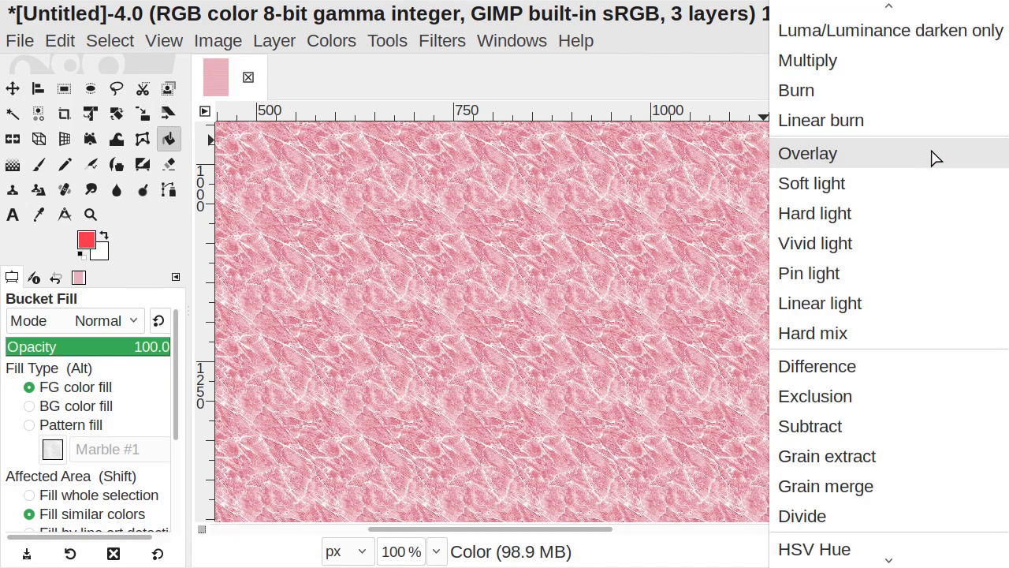
pyautogui.click(934, 156)
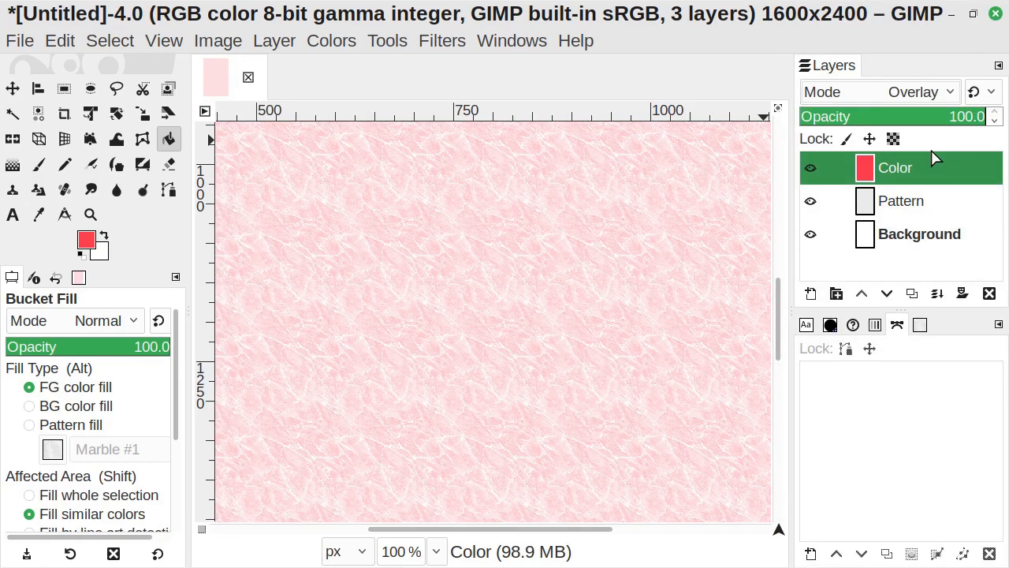
pyautogui.click(950, 96)
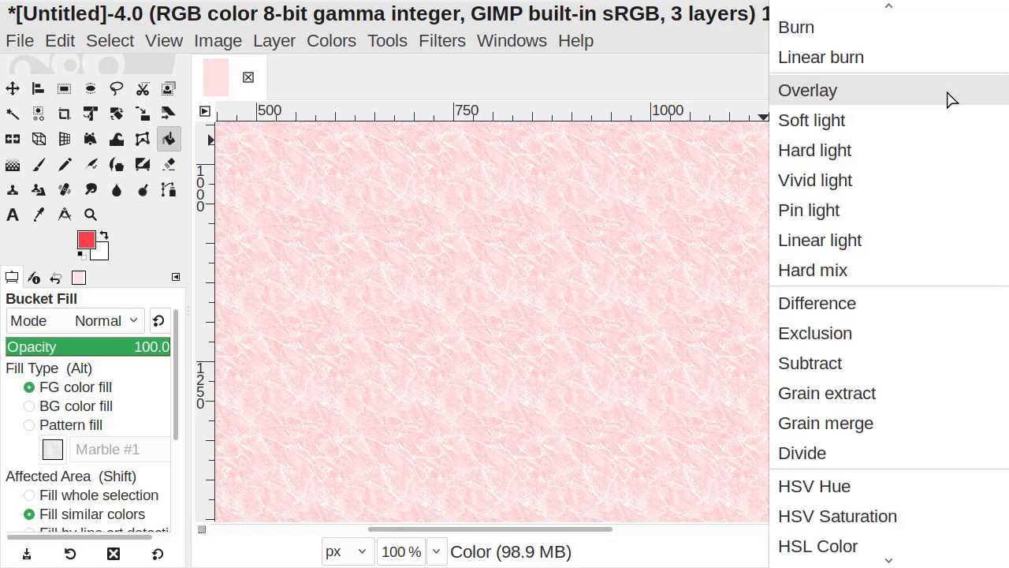
pyautogui.click(919, 151)
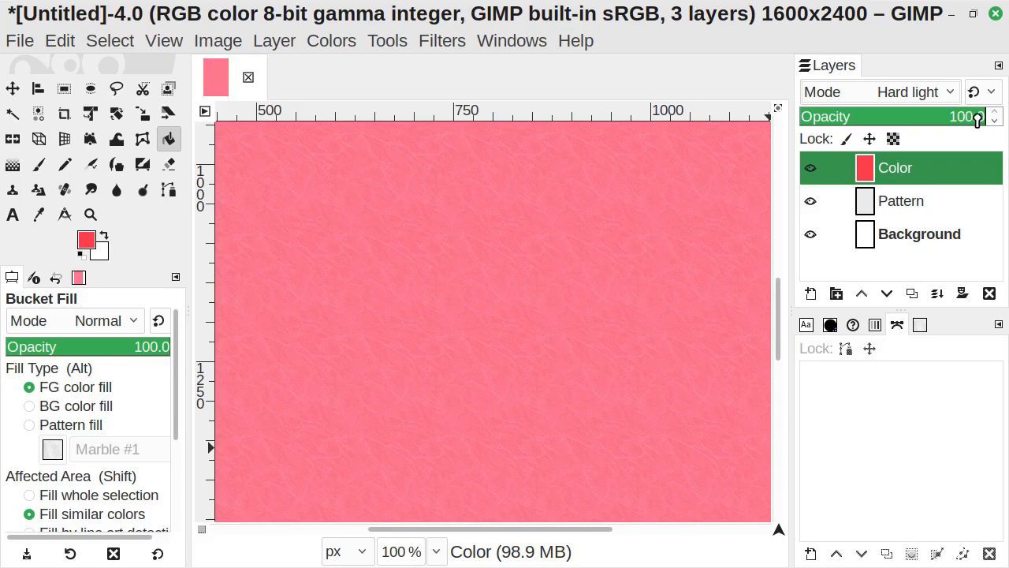
pyautogui.moveTo(977, 117); pyautogui.dragTo(1006, 127)
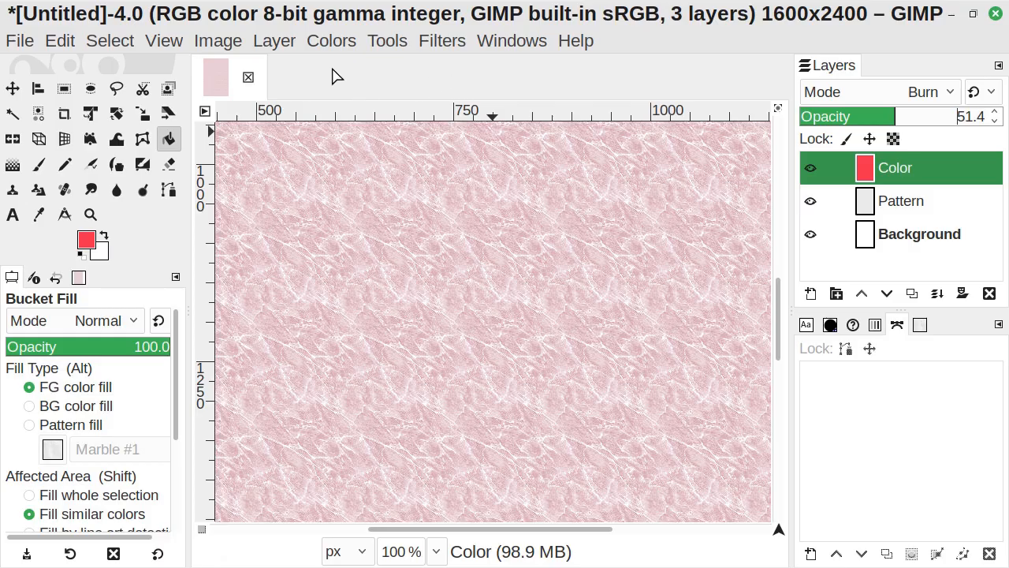
# Step: Fit the whole image in the window and set the Color layer's opacity to 100
pyautogui.click(162, 42)
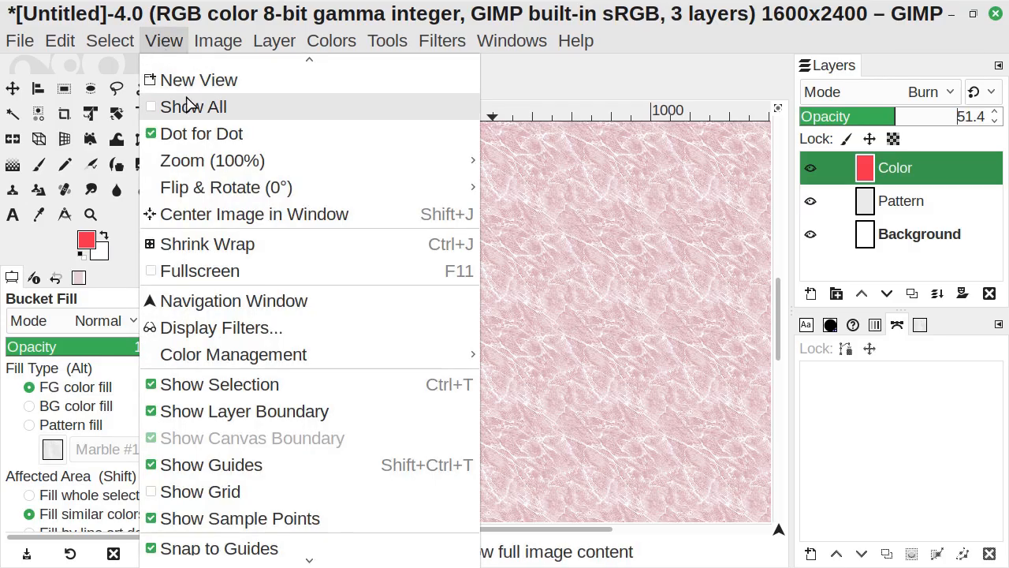
pyautogui.moveTo(210, 164)
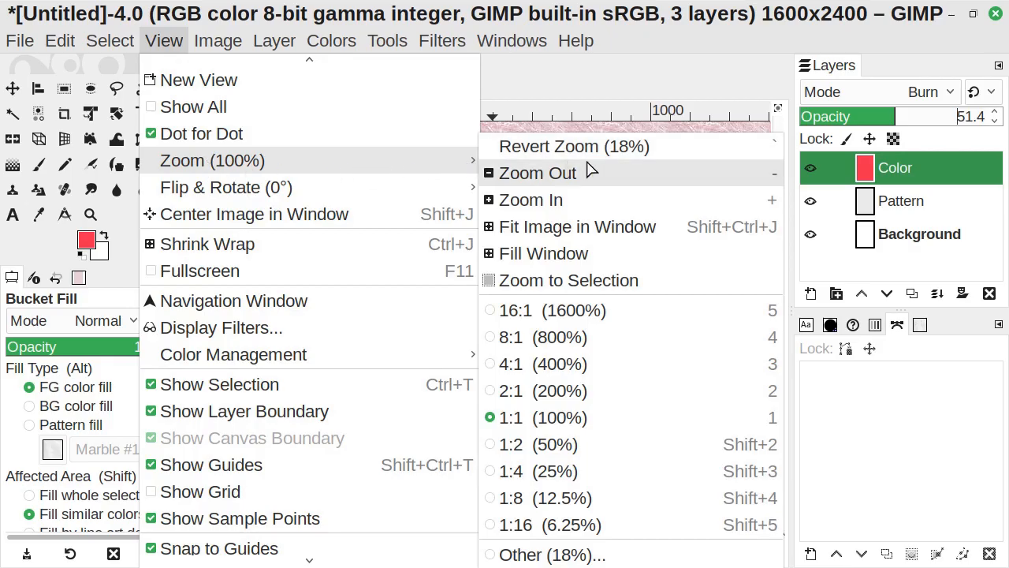
pyautogui.click(674, 232)
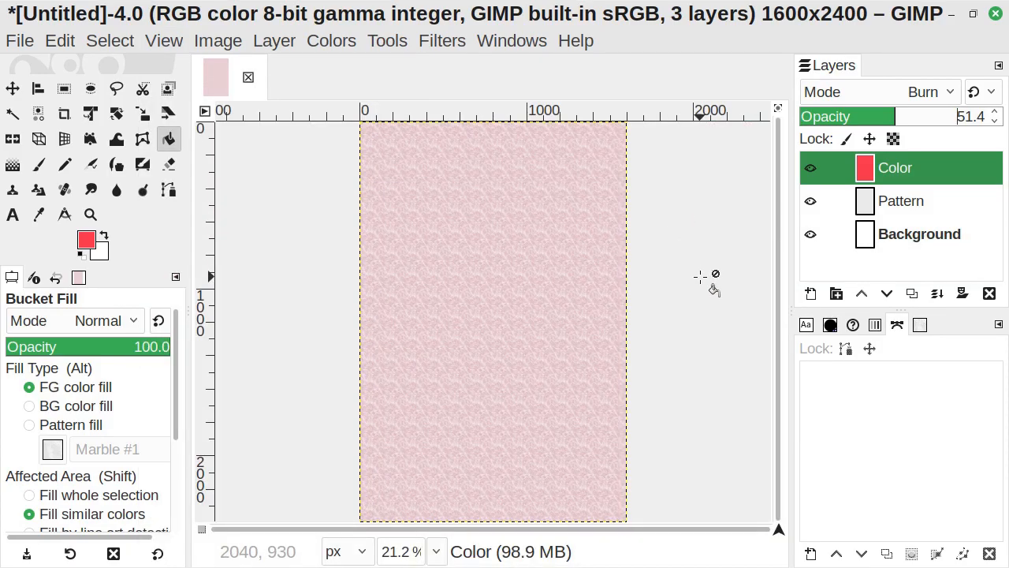
pyautogui.write('100')
pyautogui.press('Return')
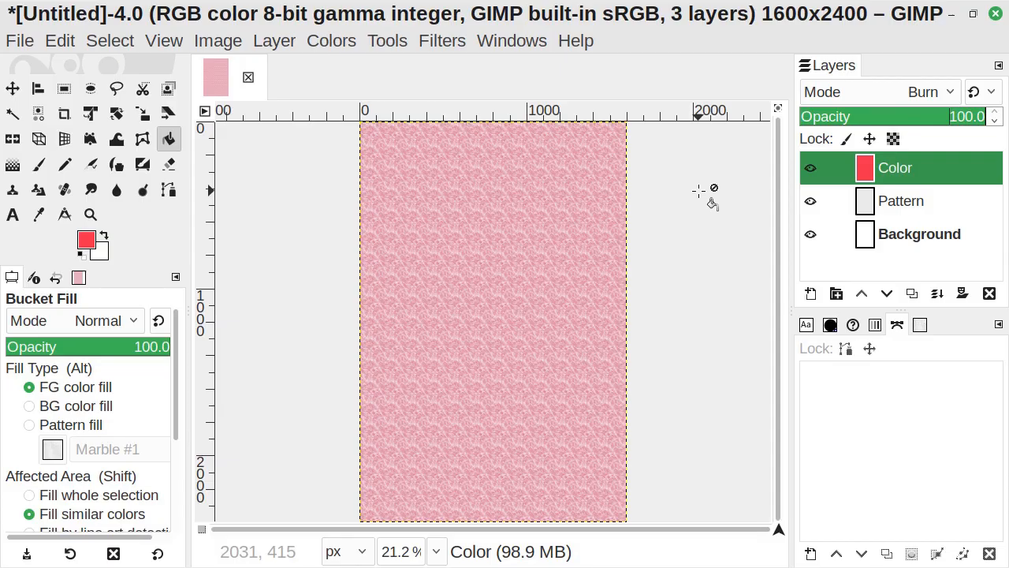